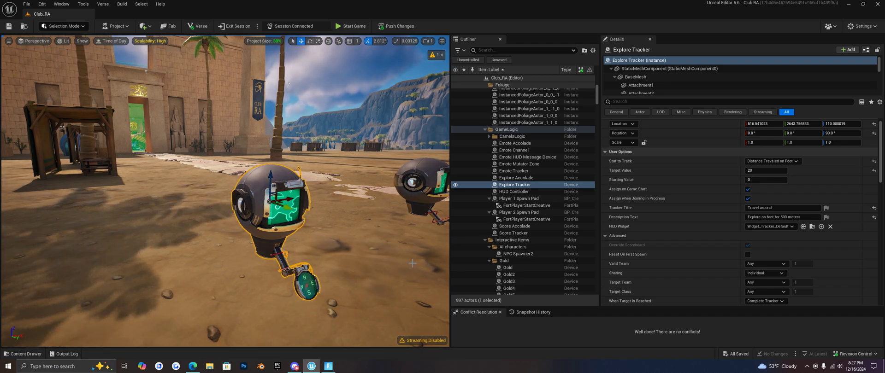
Locate the Tracker device in the Fortnite Devices Logic assets and return to the placed Explore Tracker.
{"action": "right_click_drag", "start_coordinate": [419, 265], "coordinate": [355, 254]}
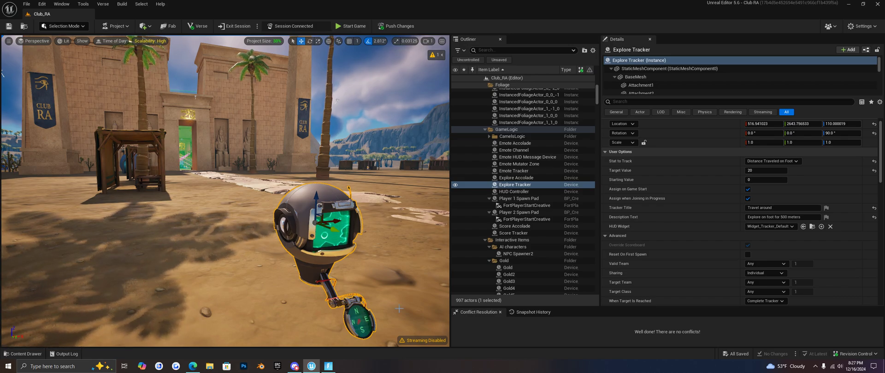
{"action": "right_click_drag", "start_coordinate": [400, 255], "coordinate": [364, 286]}
{"action": "key", "text": "w"}
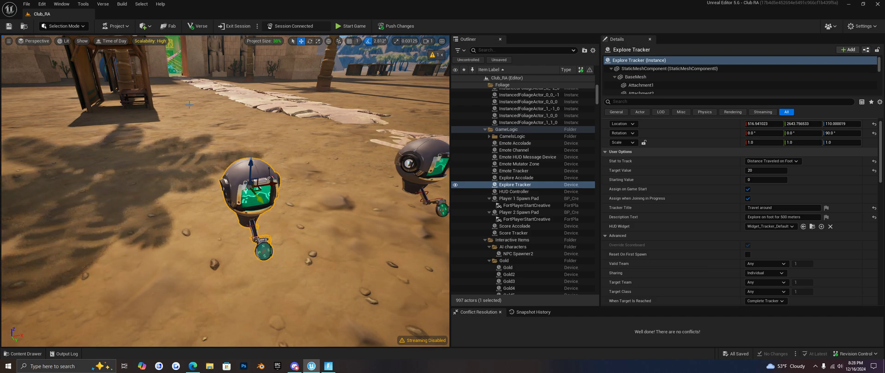
{"action": "left_click", "coordinate": [19, 354]}
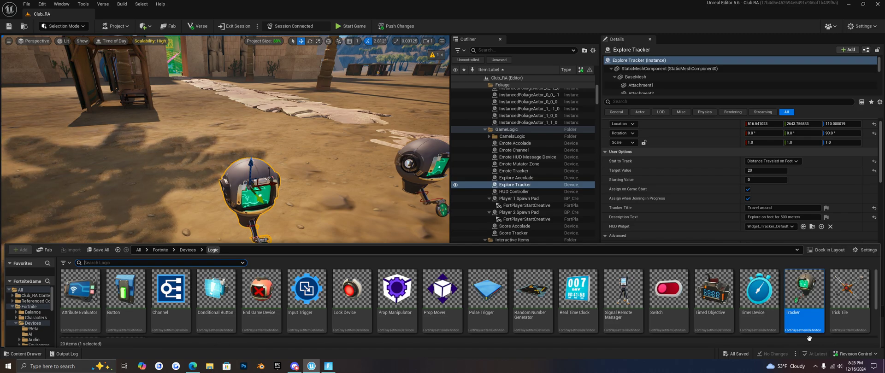
{"action": "mouse_move", "coordinate": [808, 298]}
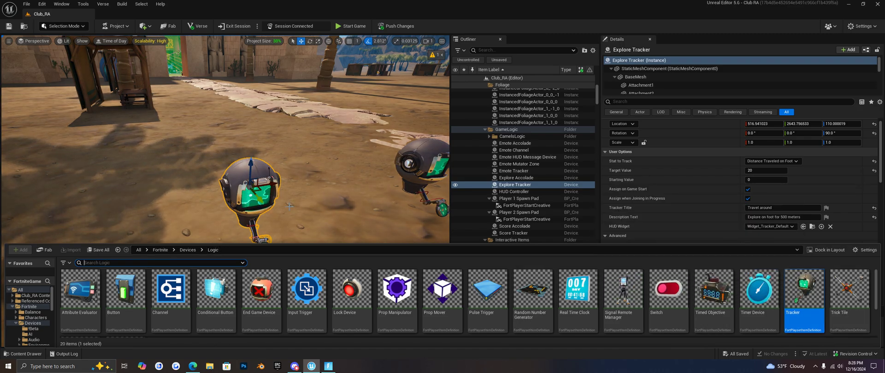
{"action": "left_click", "coordinate": [239, 169]}
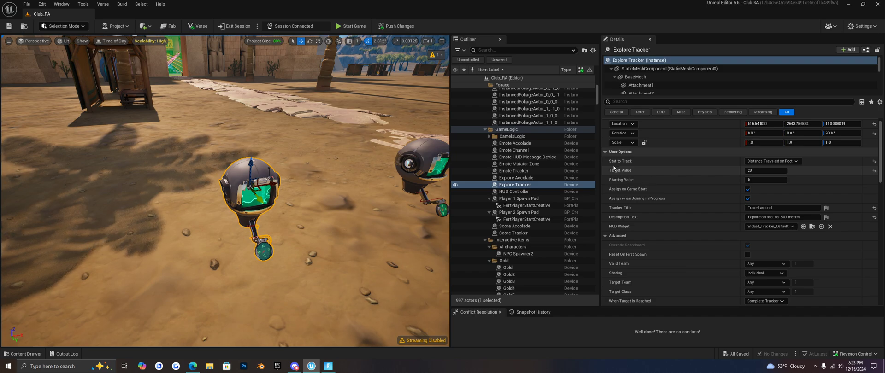
Review the Explore Tracker's stat types, target and title fields, and its Show on HUD and Show Progress choices.
{"action": "left_click", "coordinate": [759, 162]}
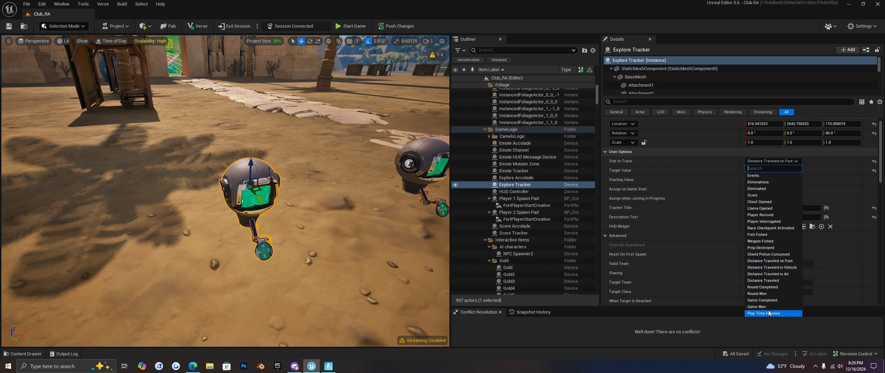
{"action": "left_click", "coordinate": [618, 170]}
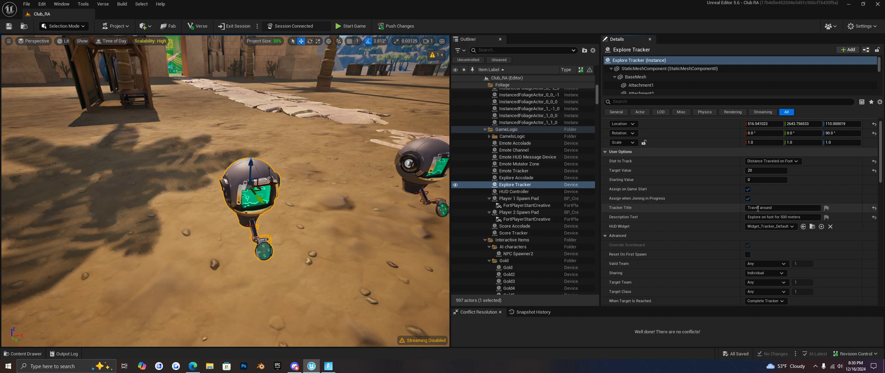
{"action": "left_click_drag", "start_coordinate": [778, 207], "coordinate": [756, 208]}
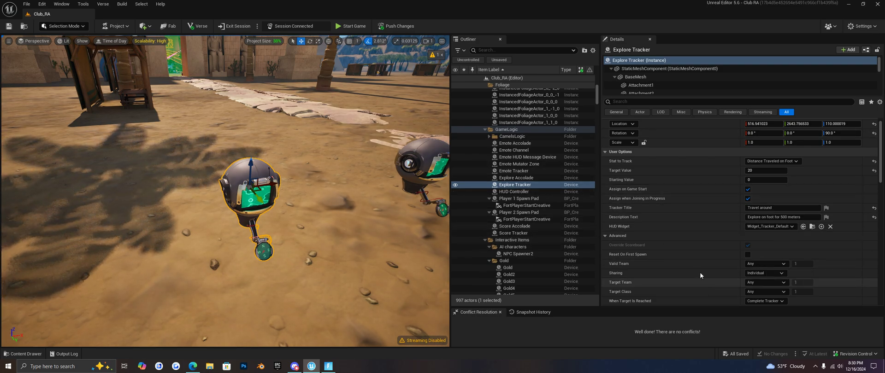
{"action": "scroll", "coordinate": [695, 268], "scroll_direction": "down", "scroll_amount": 2}
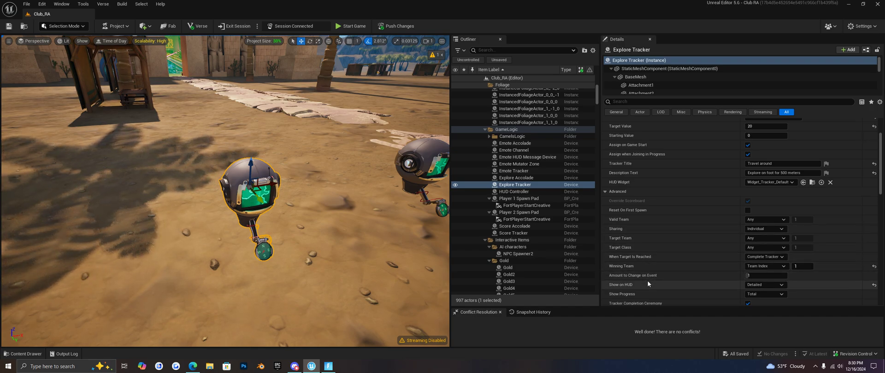
{"action": "scroll", "coordinate": [649, 273], "scroll_direction": "down", "scroll_amount": 2}
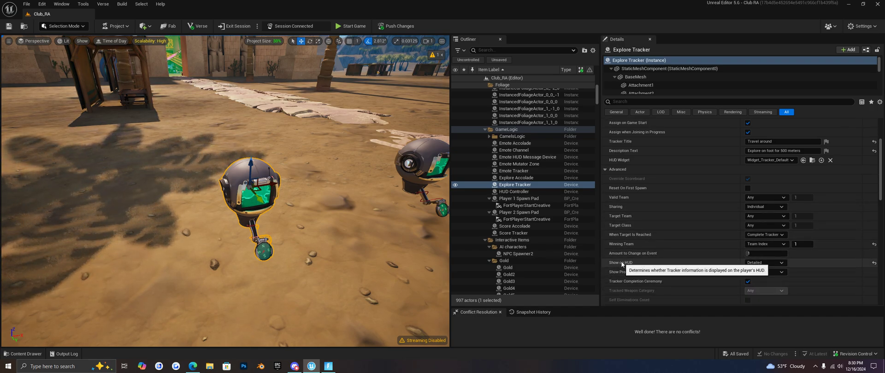
{"action": "left_click", "coordinate": [768, 263]}
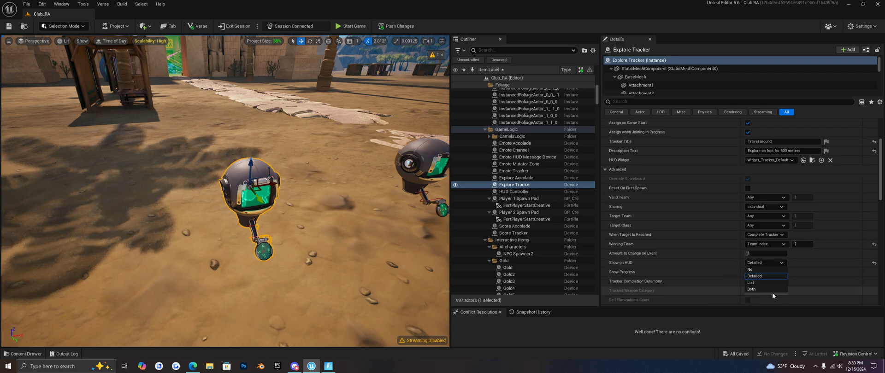
{"action": "left_click", "coordinate": [618, 272]}
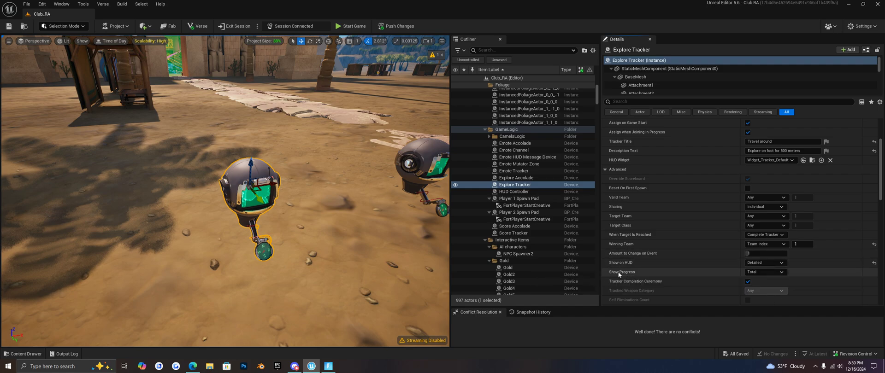
{"action": "left_click", "coordinate": [767, 273]}
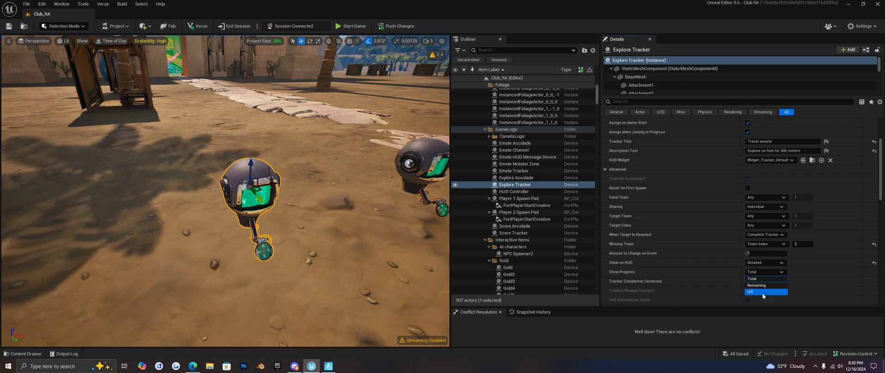
{"action": "left_click", "coordinate": [623, 282]}
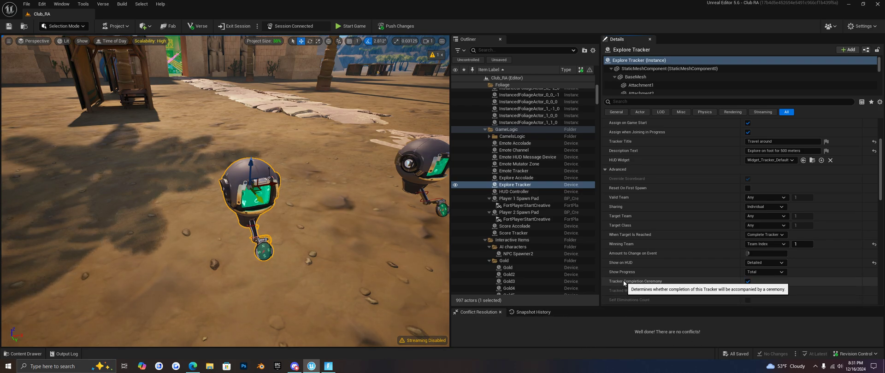
Review the Explore Tracker's quest icons, persistence settings and available functions.
{"action": "scroll", "coordinate": [661, 269], "scroll_direction": "down", "scroll_amount": 4}
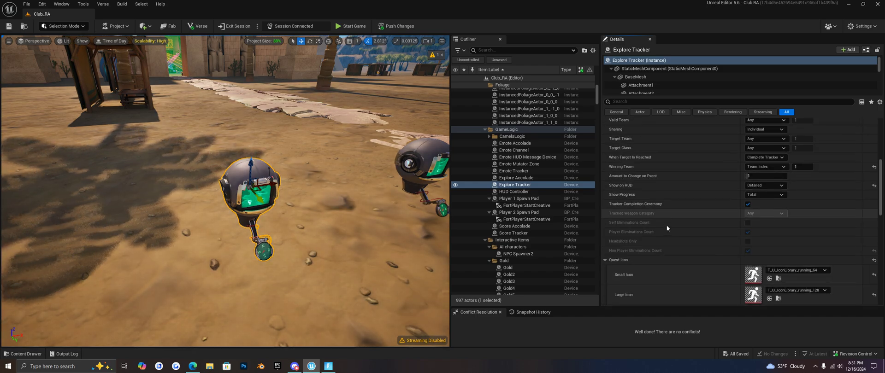
{"action": "scroll", "coordinate": [689, 278], "scroll_direction": "down", "scroll_amount": 4}
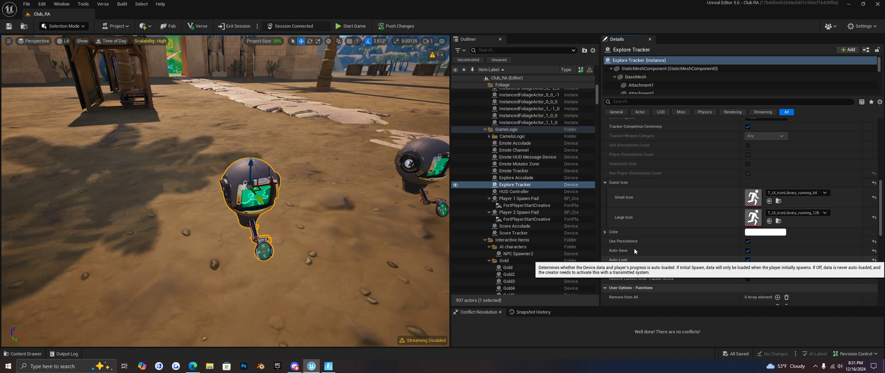
{"action": "scroll", "coordinate": [681, 224], "scroll_direction": "down", "scroll_amount": 2}
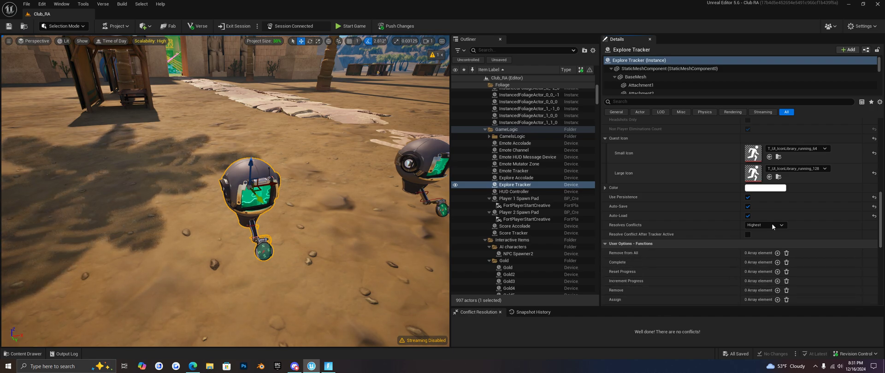
{"action": "scroll", "coordinate": [692, 293], "scroll_direction": "down", "scroll_amount": 3}
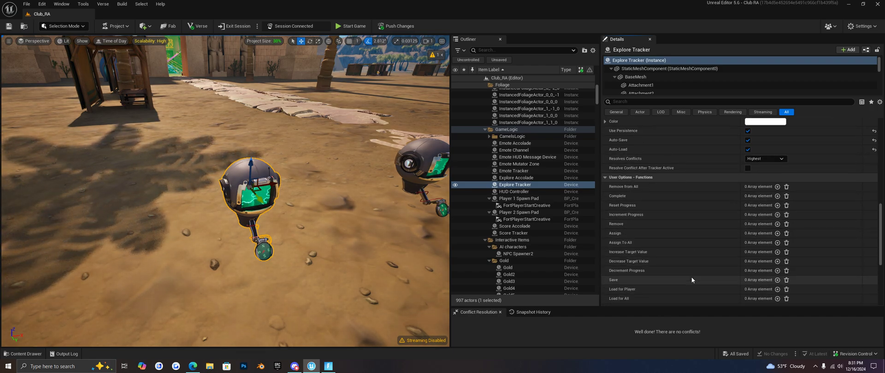
{"action": "scroll", "coordinate": [646, 220], "scroll_direction": "down", "scroll_amount": 2}
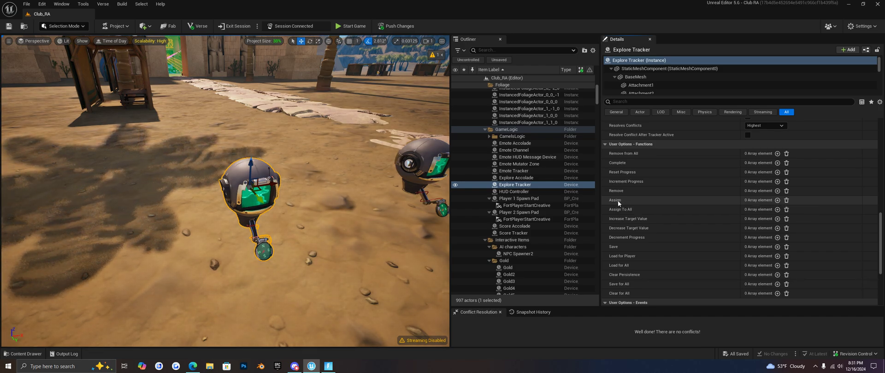
{"action": "left_click", "coordinate": [777, 200]}
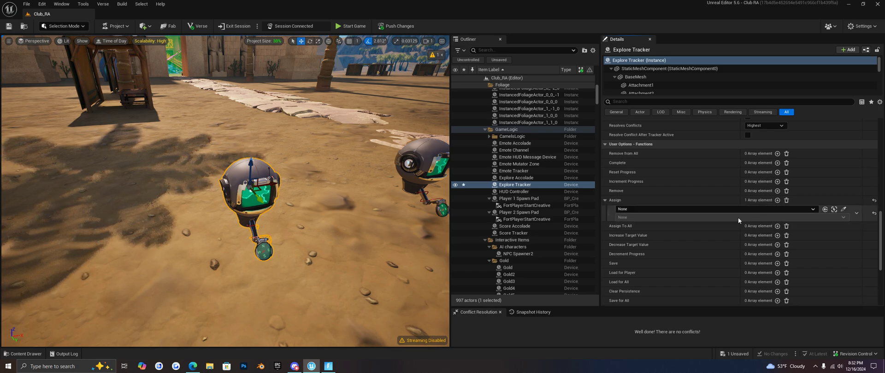
{"action": "left_click", "coordinate": [665, 210]}
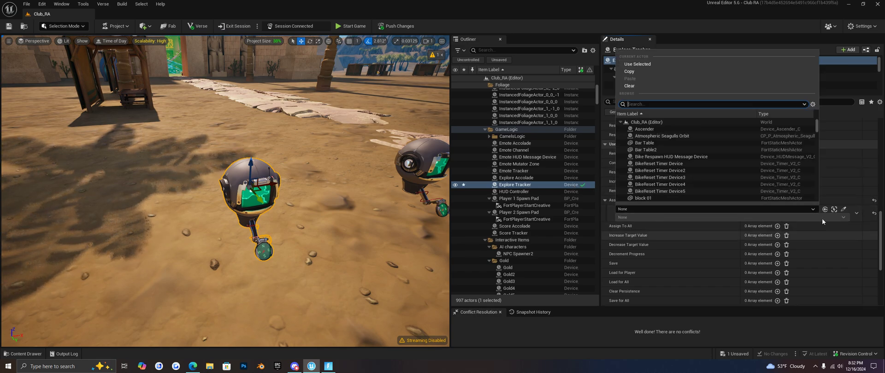
{"action": "left_click", "coordinate": [840, 193]}
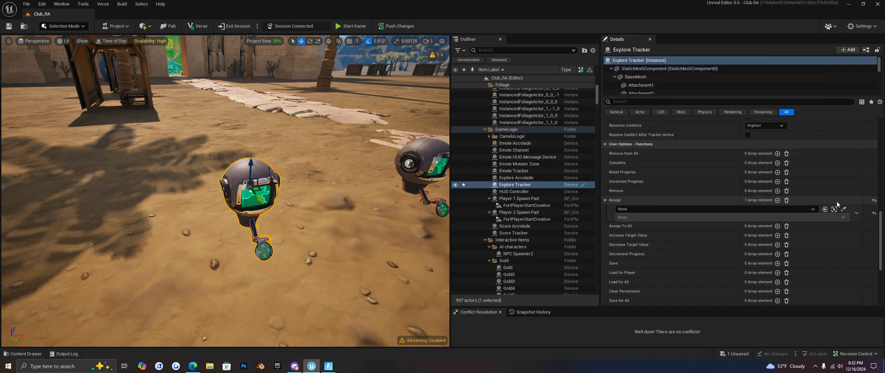
{"action": "left_click", "coordinate": [786, 200]}
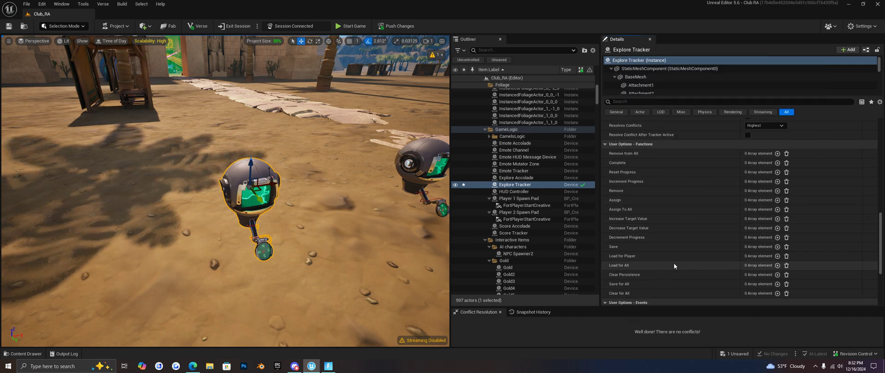
Examine the rest of the Explore Tracker's functions and its When Complete event binding.
{"action": "scroll", "coordinate": [634, 235], "scroll_direction": "down", "scroll_amount": 2}
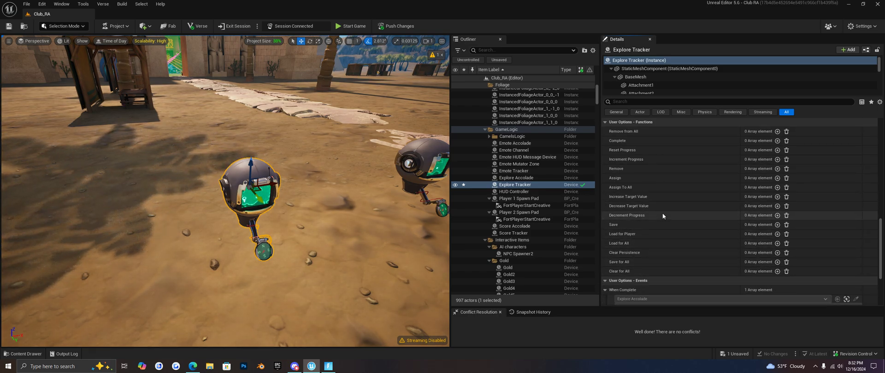
{"action": "scroll", "coordinate": [663, 216], "scroll_direction": "up", "scroll_amount": 1}
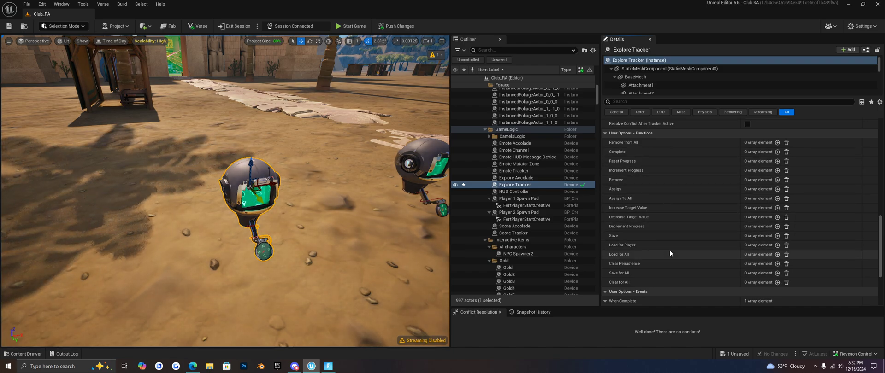
{"action": "scroll", "coordinate": [669, 250], "scroll_direction": "down", "scroll_amount": 5}
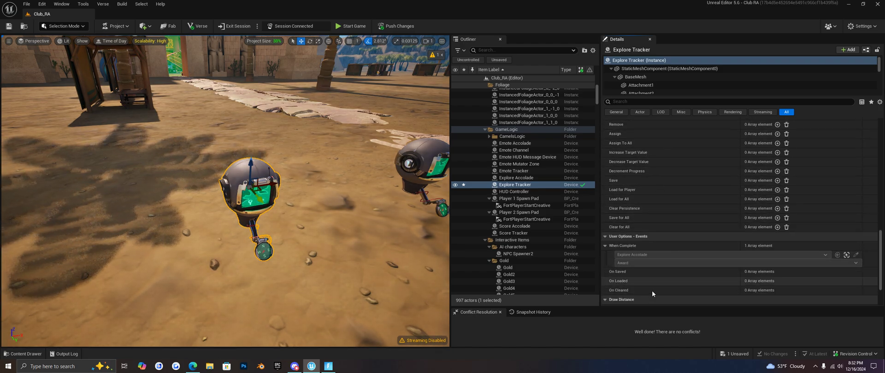
{"action": "scroll", "coordinate": [650, 295], "scroll_direction": "down", "scroll_amount": 4}
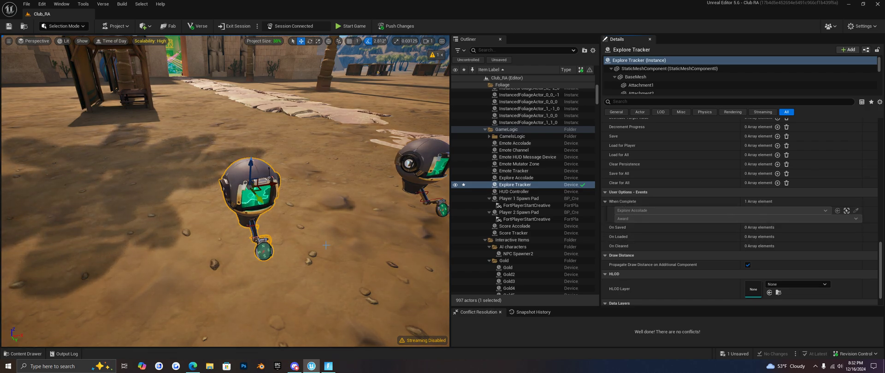
Select the Explore Accolade and inspect the Explore Tracker events available for its Award function.
{"action": "right_click_drag", "start_coordinate": [292, 246], "coordinate": [318, 275]}
{"action": "left_click", "coordinate": [301, 280]}
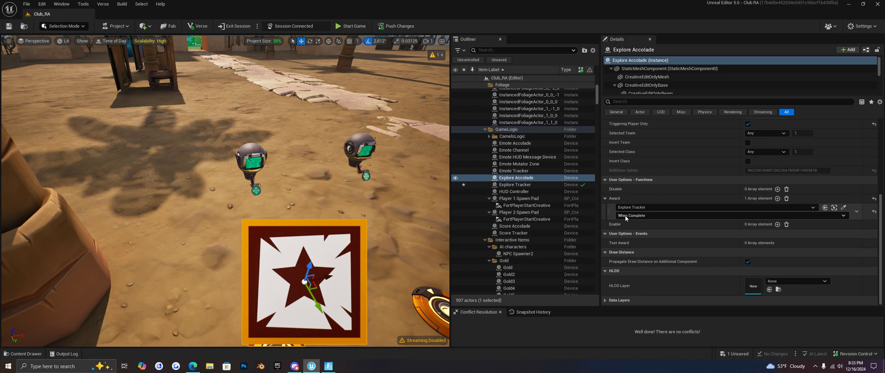
{"action": "left_click", "coordinate": [648, 215]}
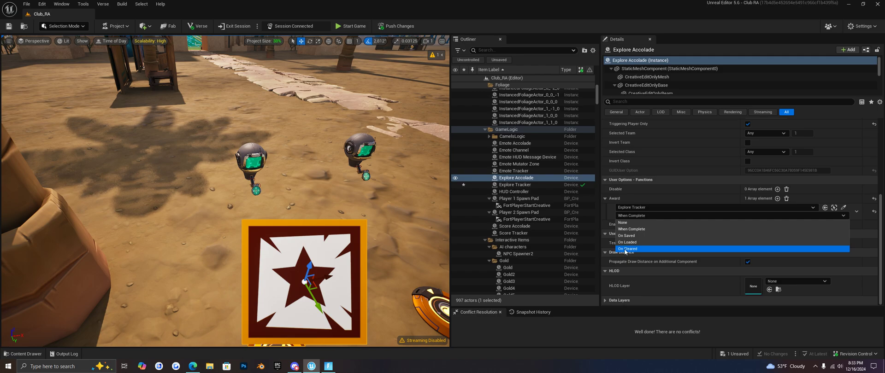
{"action": "left_click", "coordinate": [625, 215]}
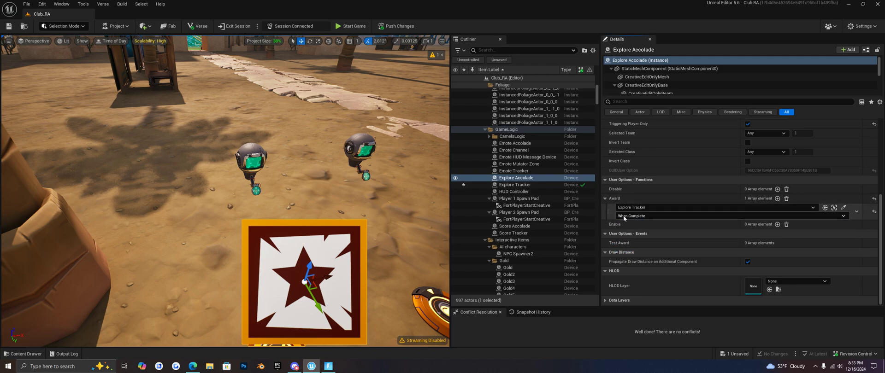
Compare the Explore Tracker's stat and target value settings with those of the Score Tracker.
{"action": "left_click", "coordinate": [249, 146]}
{"action": "scroll", "coordinate": [752, 191], "scroll_direction": "up", "scroll_amount": 5}
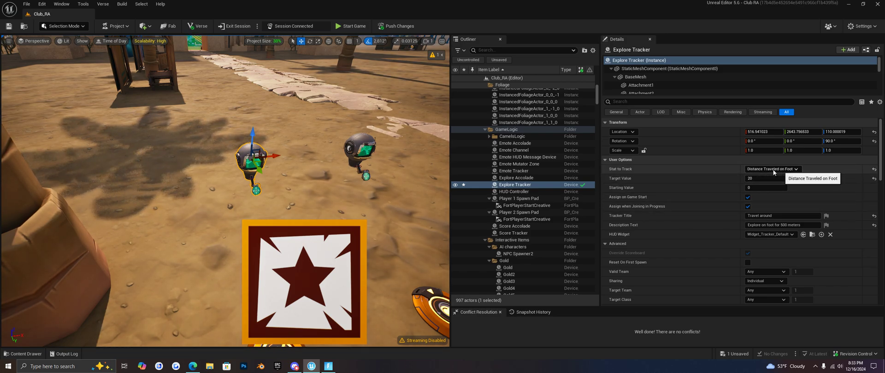
{"action": "right_click_drag", "start_coordinate": [359, 93], "coordinate": [79, 109]}
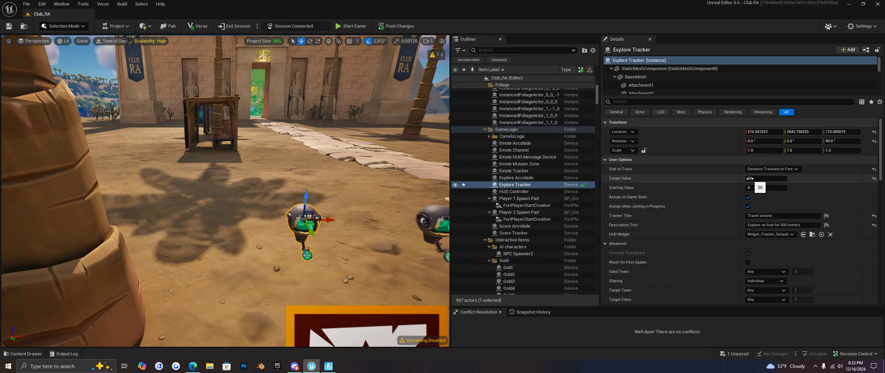
{"action": "right_click_drag", "start_coordinate": [341, 249], "coordinate": [378, 249]}
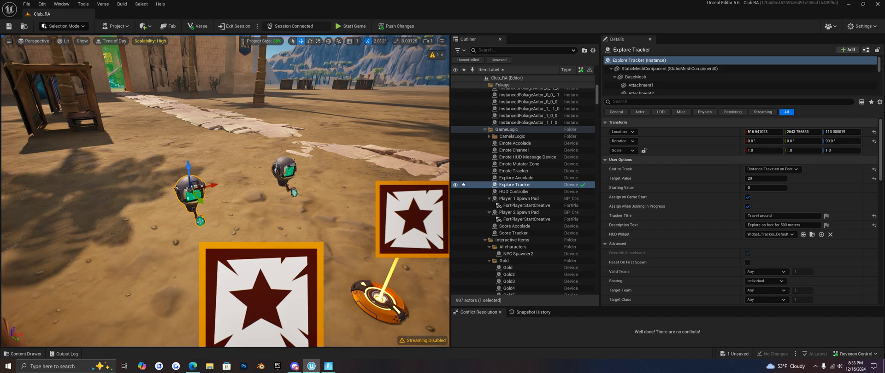
{"action": "left_click", "coordinate": [286, 162]}
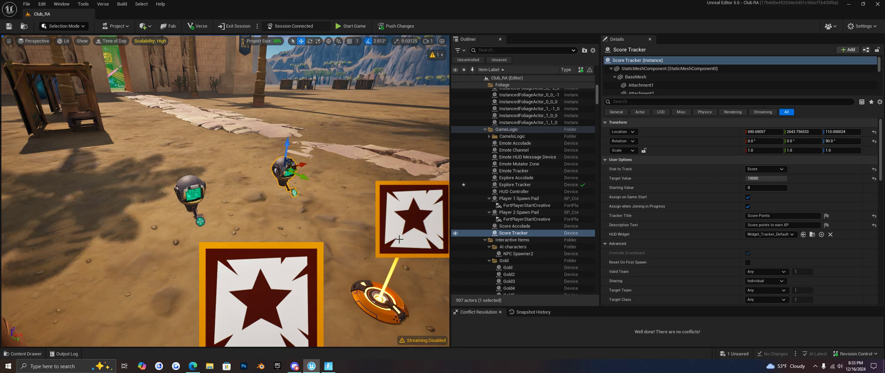
Select the Emote Tracker beside the countdown timer and review its stat, target value and sharing settings.
{"action": "right_click_drag", "start_coordinate": [342, 233], "coordinate": [282, 183]}
{"action": "key", "text": "w"}
{"action": "right_click_drag", "start_coordinate": [84, 132], "coordinate": [88, 133]}
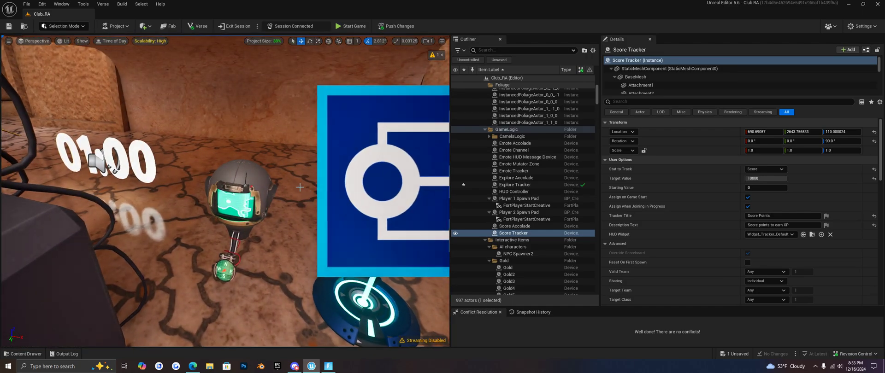
{"action": "left_click", "coordinate": [246, 176]}
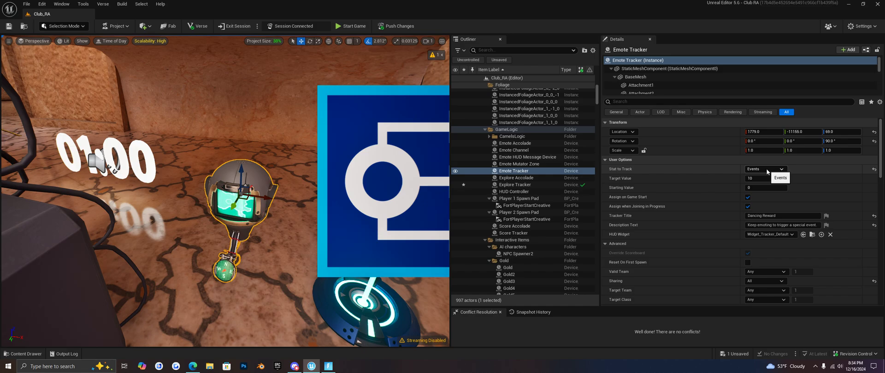
Select the Emote Channel and inspect the Emote Mutator Zone event bound to its Transmit function.
{"action": "right_click_drag", "start_coordinate": [225, 191], "coordinate": [256, 191]}
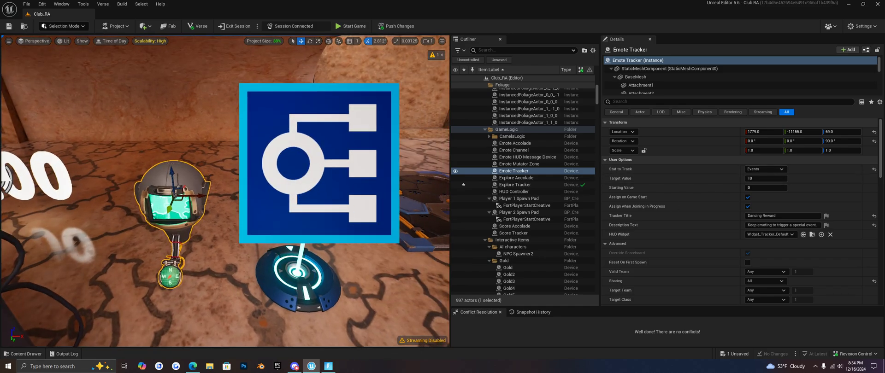
{"action": "left_click", "coordinate": [305, 185]}
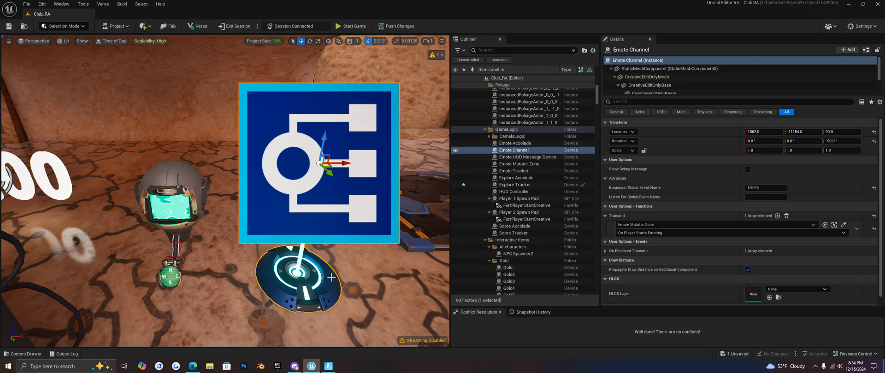
{"action": "right_click_drag", "start_coordinate": [231, 276], "coordinate": [231, 293]}
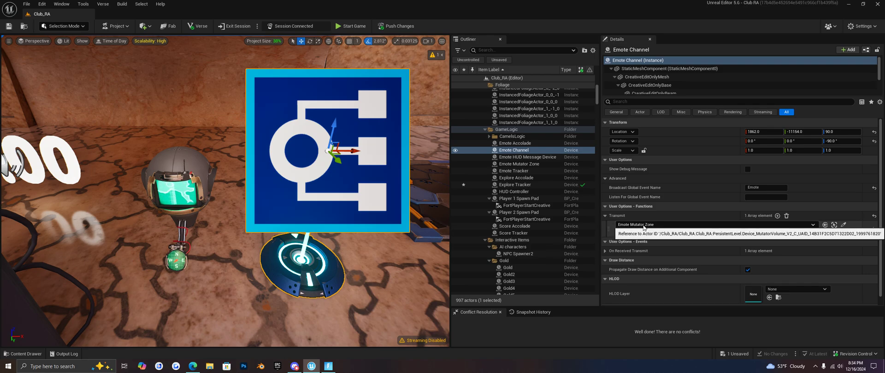
Select the Emote Mutator Zone around the club building and examine the area it covers.
{"action": "right_click_drag", "start_coordinate": [377, 185], "coordinate": [279, 158]}
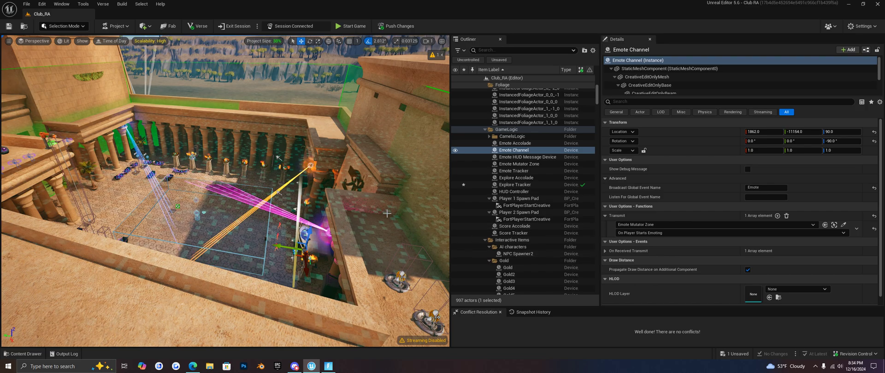
{"action": "right_click_drag", "start_coordinate": [295, 198], "coordinate": [337, 180]}
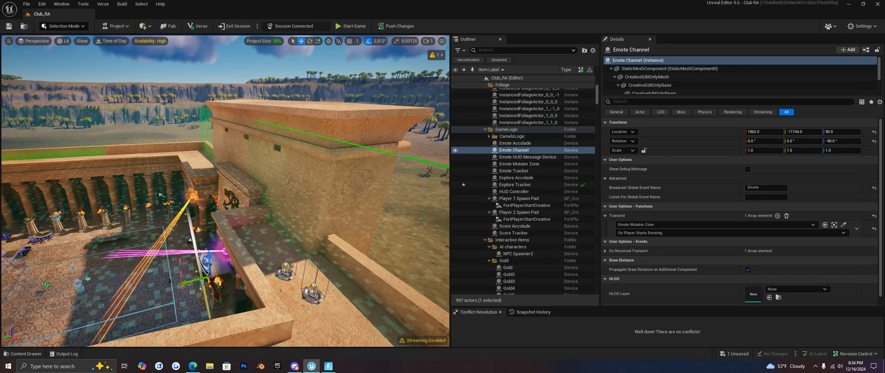
{"action": "left_click", "coordinate": [400, 155]}
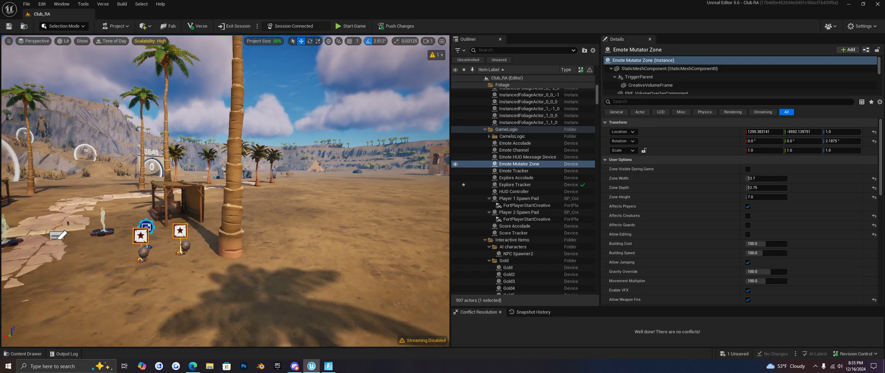
{"action": "right_click_drag", "start_coordinate": [225, 190], "coordinate": [401, 216]}
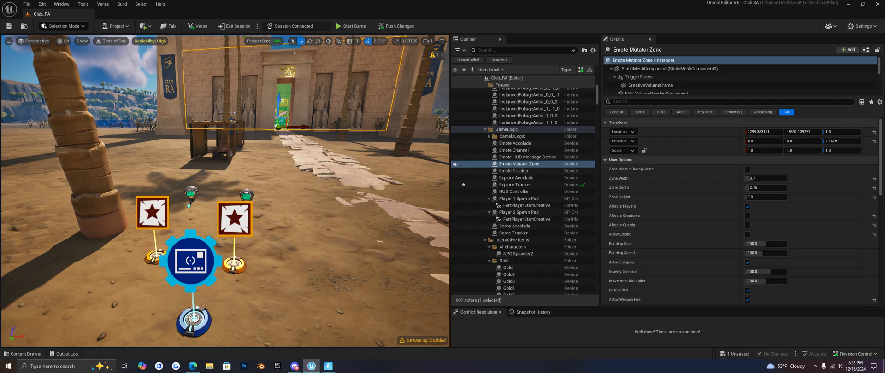
Switch to the Medhue seller page on Fab in the web browser and look over its Smart Assets listings.
{"action": "key", "text": "alt+Tab"}
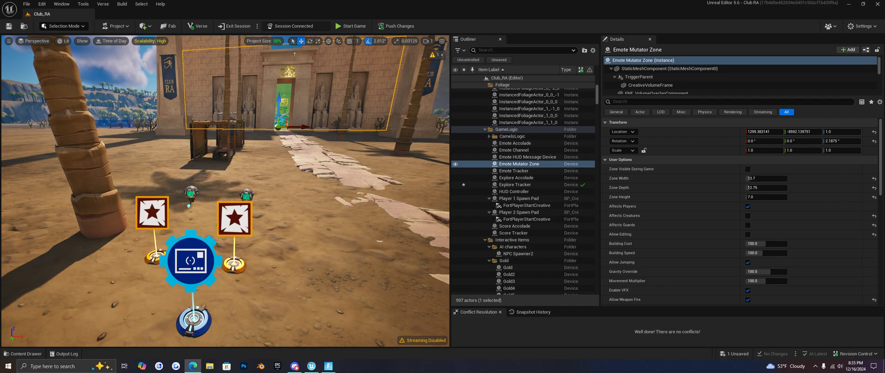
{"action": "left_click_drag", "start_coordinate": [212, 372], "coordinate": [189, 59]}
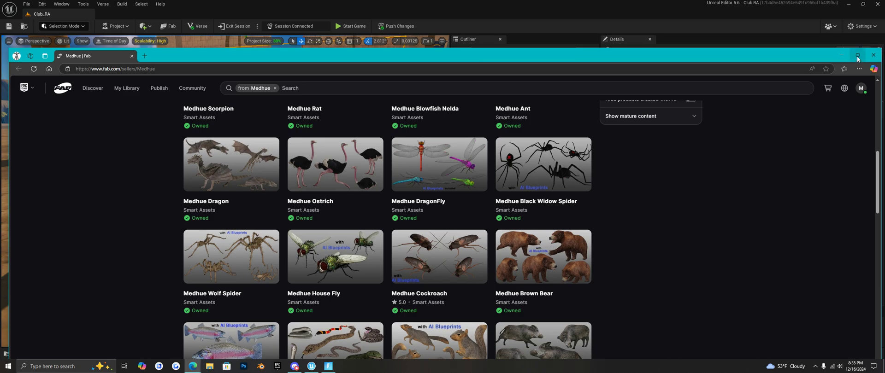
{"action": "left_click", "coordinate": [858, 55]}
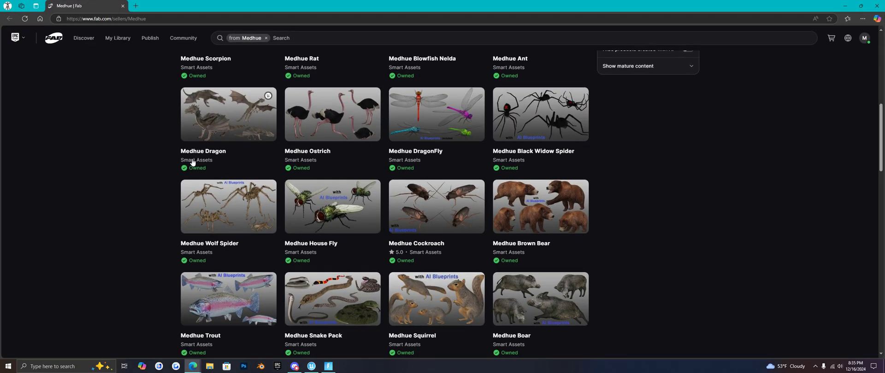
{"action": "scroll", "coordinate": [475, 188], "scroll_direction": "up", "scroll_amount": 7}
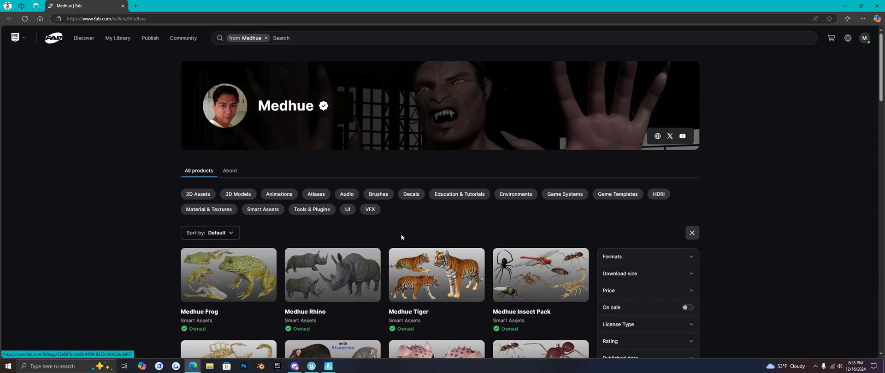
{"action": "scroll", "coordinate": [401, 235], "scroll_direction": "down", "scroll_amount": 5}
{"action": "scroll", "coordinate": [402, 237], "scroll_direction": "down", "scroll_amount": 7}
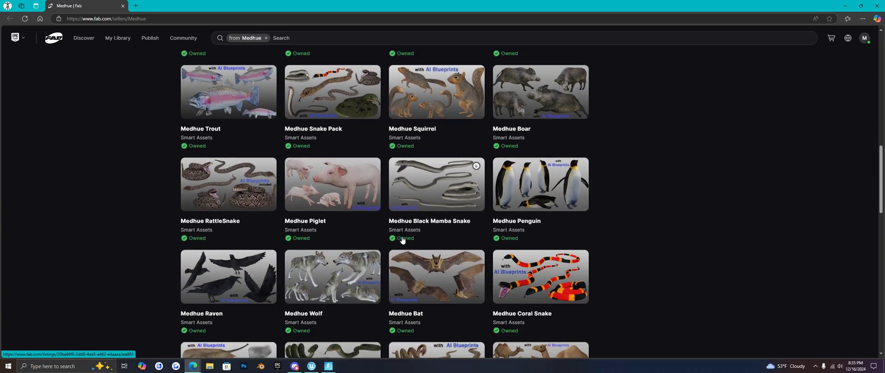
{"action": "scroll", "coordinate": [402, 240], "scroll_direction": "down", "scroll_amount": 7}
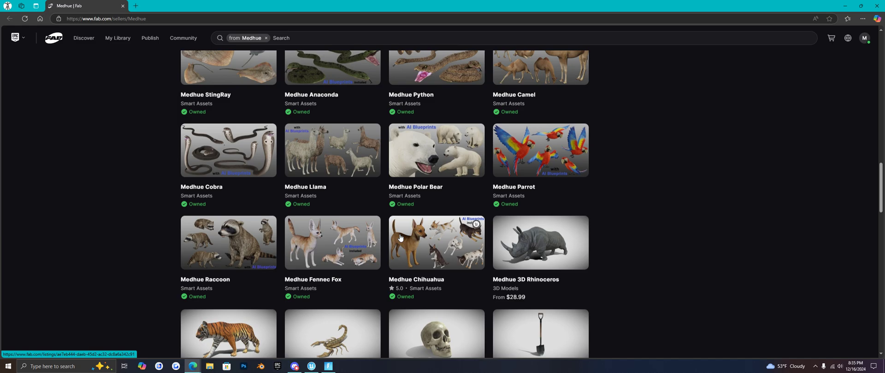
{"action": "scroll", "coordinate": [382, 246], "scroll_direction": "up", "scroll_amount": 15}
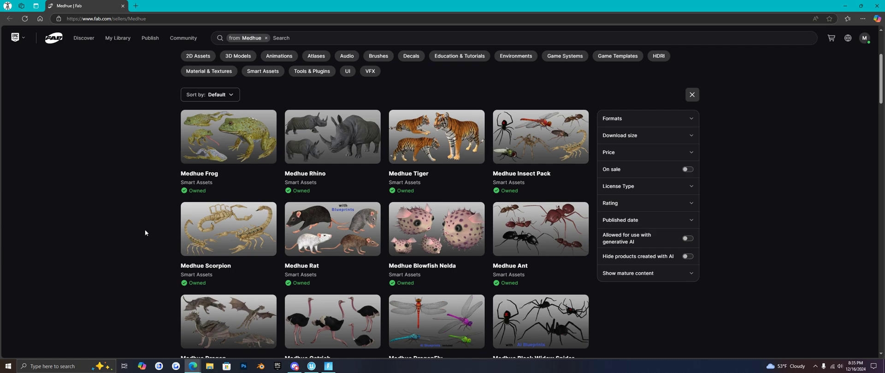
Browse the rest of the seller's catalogue, comparing the animal Smart Assets with the separately sold 3D Models.
{"action": "right_click", "coordinate": [133, 235]}
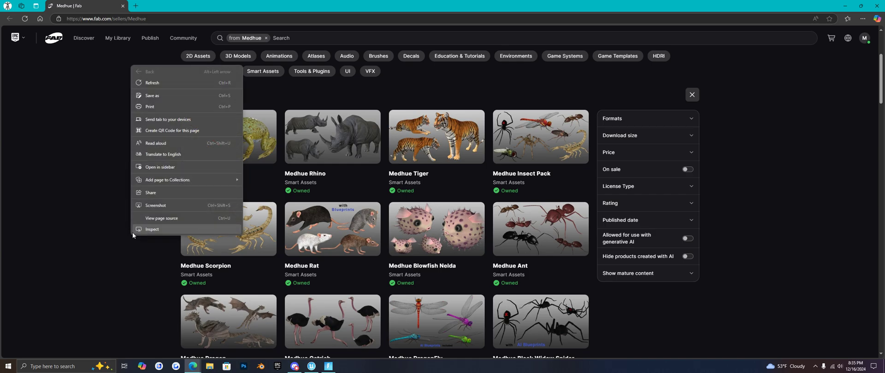
{"action": "left_click", "coordinate": [109, 268]}
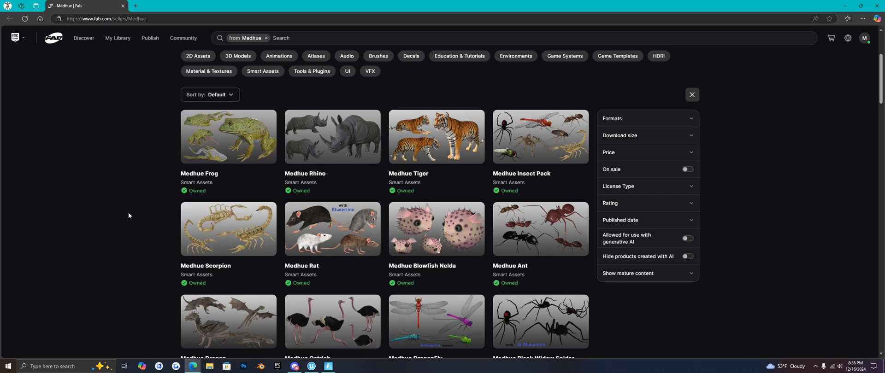
{"action": "scroll", "coordinate": [128, 215], "scroll_direction": "down", "scroll_amount": 4}
{"action": "scroll", "coordinate": [123, 253], "scroll_direction": "up", "scroll_amount": 3}
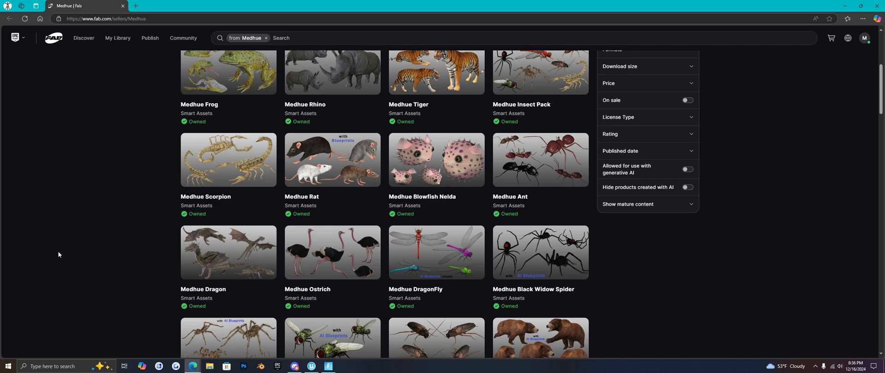
{"action": "right_click", "coordinate": [79, 270]}
{"action": "left_click", "coordinate": [133, 317]}
{"action": "scroll", "coordinate": [133, 318], "scroll_direction": "down", "scroll_amount": 3}
{"action": "scroll", "coordinate": [133, 324], "scroll_direction": "down", "scroll_amount": 15}
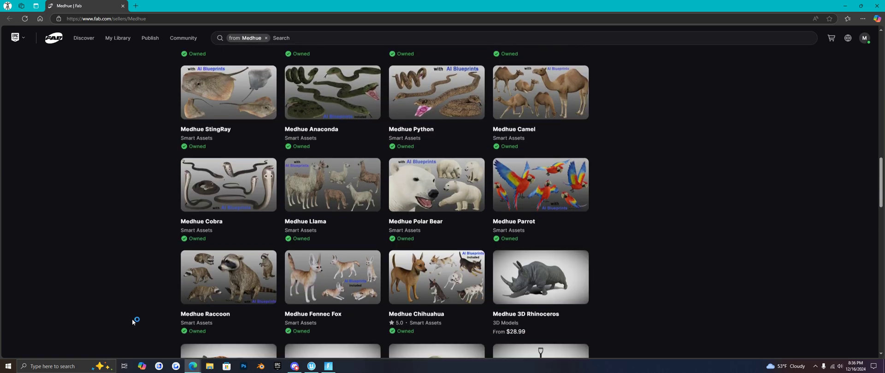
{"action": "scroll", "coordinate": [133, 321], "scroll_direction": "down", "scroll_amount": 8}
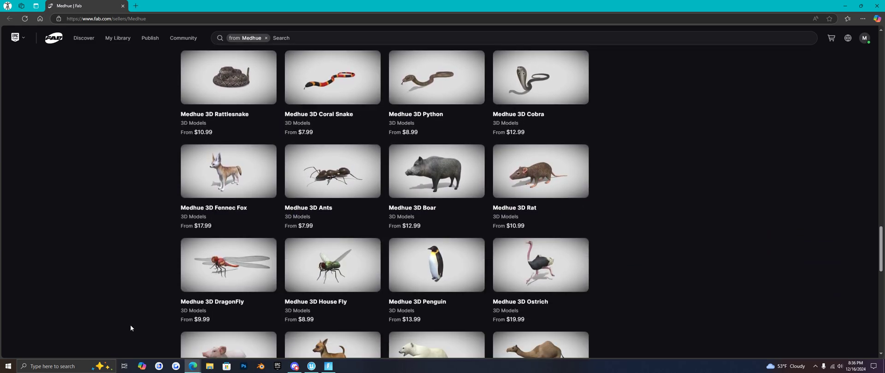
{"action": "scroll", "coordinate": [101, 288], "scroll_direction": "up", "scroll_amount": 15}
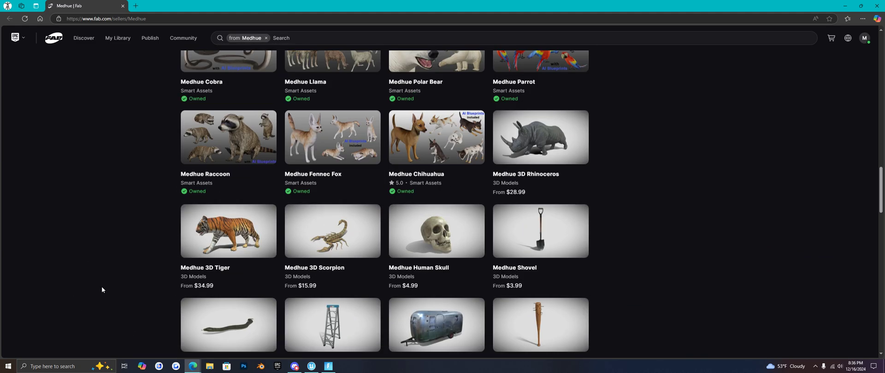
{"action": "scroll", "coordinate": [102, 288], "scroll_direction": "up", "scroll_amount": 4}
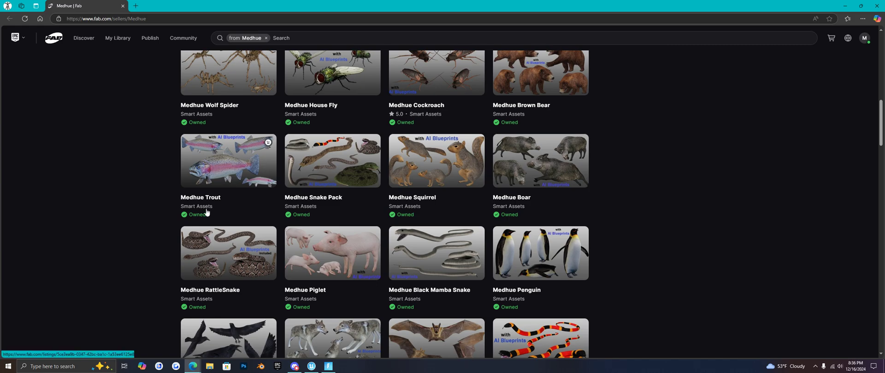
{"action": "scroll", "coordinate": [143, 236], "scroll_direction": "down", "scroll_amount": 15}
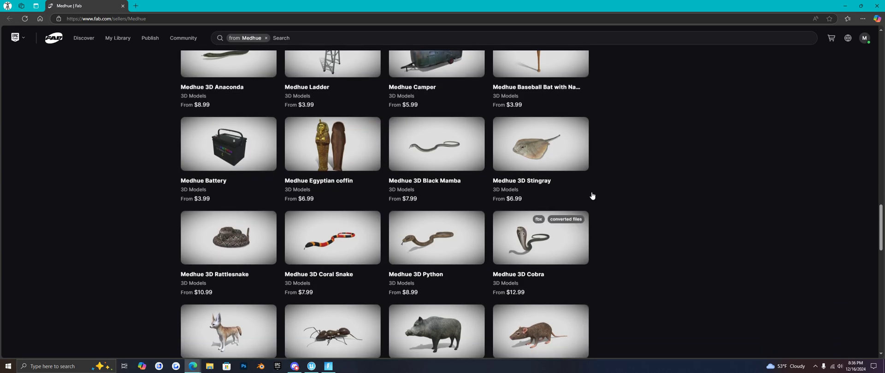
{"action": "scroll", "coordinate": [446, 220], "scroll_direction": "down", "scroll_amount": 2}
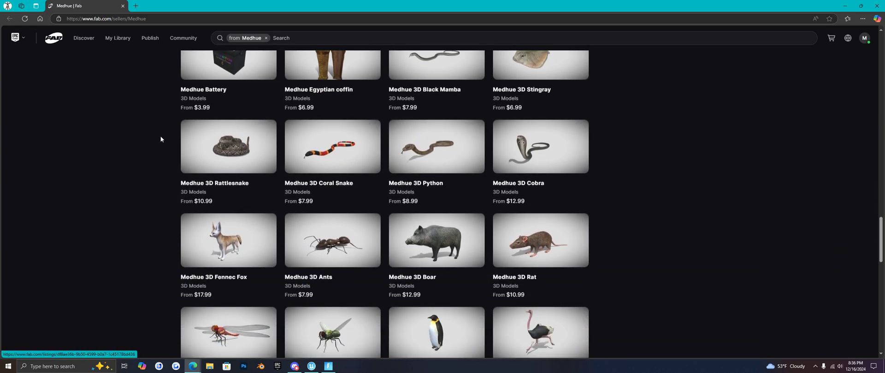
Switch to the Fortnite client and start the game on the Club_RA island.
{"action": "left_click", "coordinate": [329, 367]}
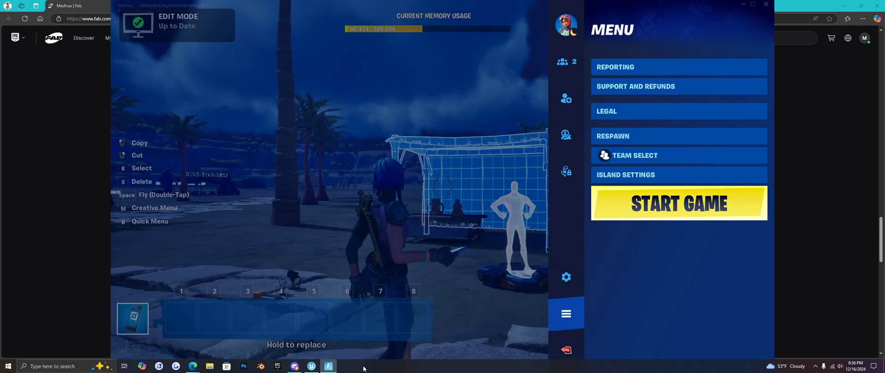
{"action": "left_click", "coordinate": [312, 367]}
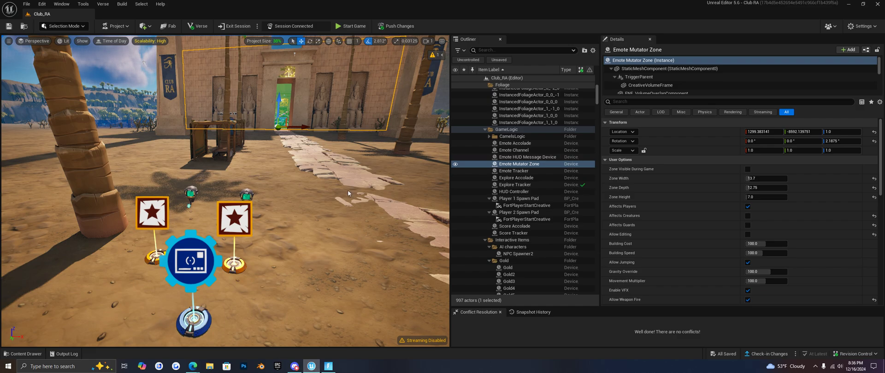
{"action": "key", "text": "alt+Tab"}
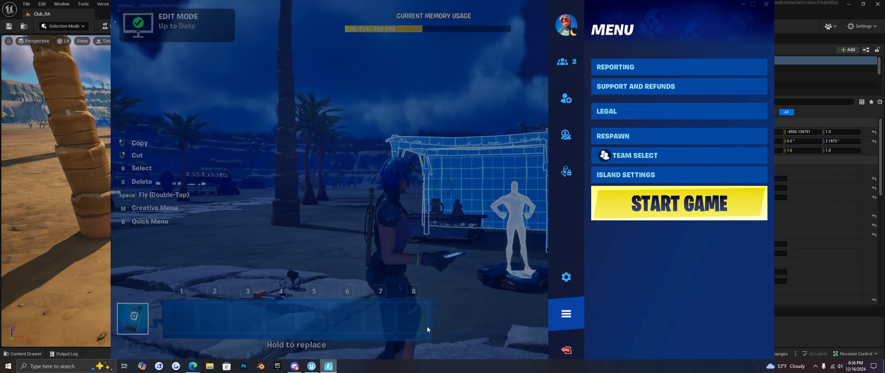
{"action": "left_click", "coordinate": [663, 211]}
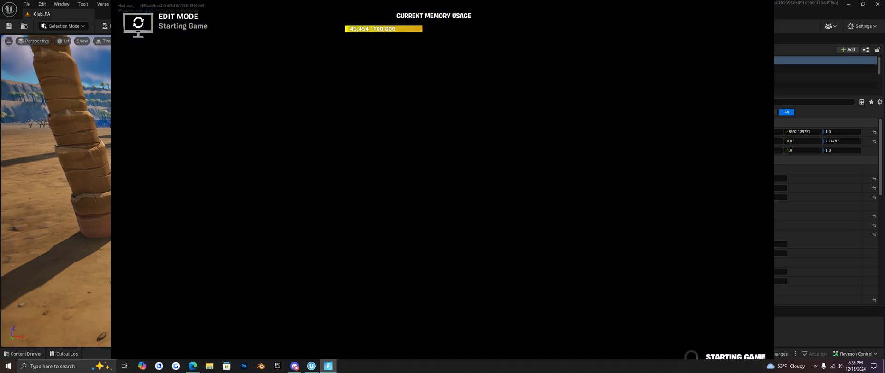
Run the character around the island to test the Travel around tracker and its exploration reward, and return to the editor.
{"action": "key", "text": "w"}
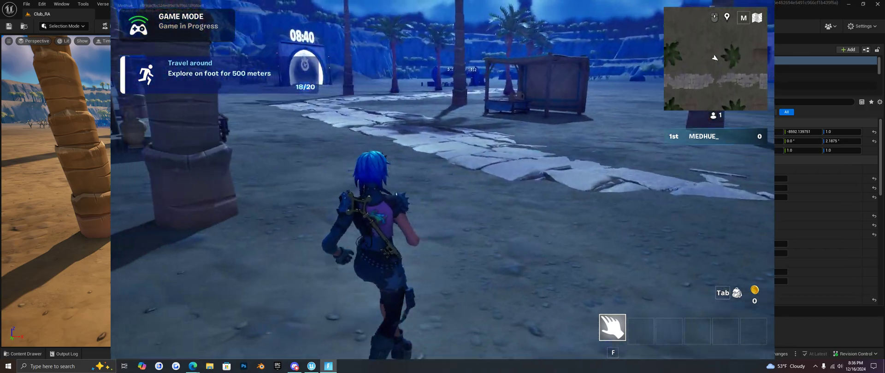
{"action": "key", "text": "w"}
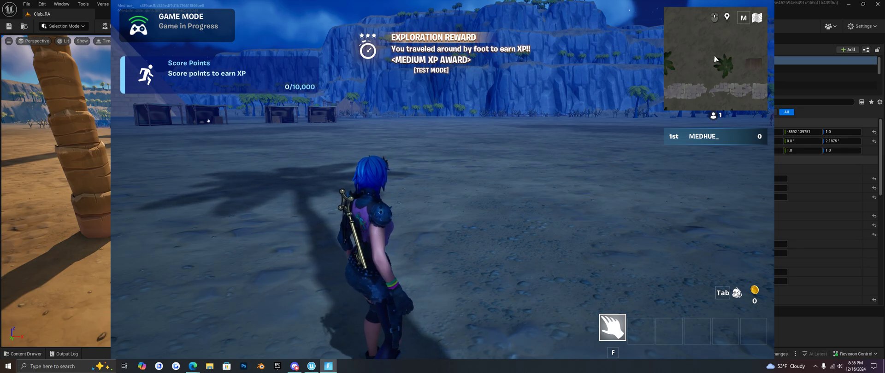
{"action": "key", "text": "w"}
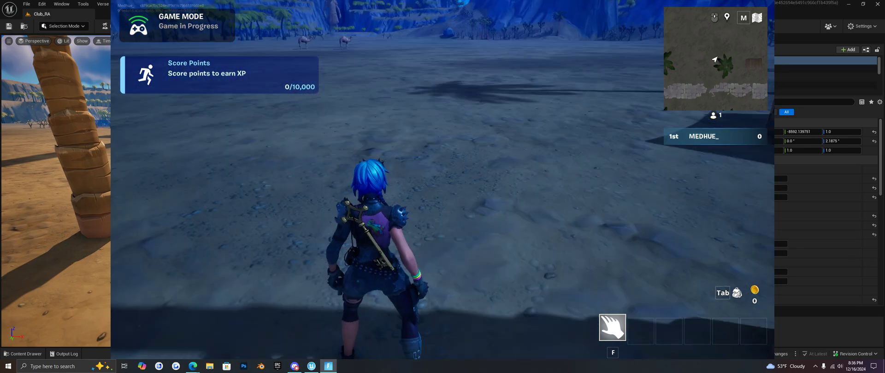
{"action": "key", "text": "w"}
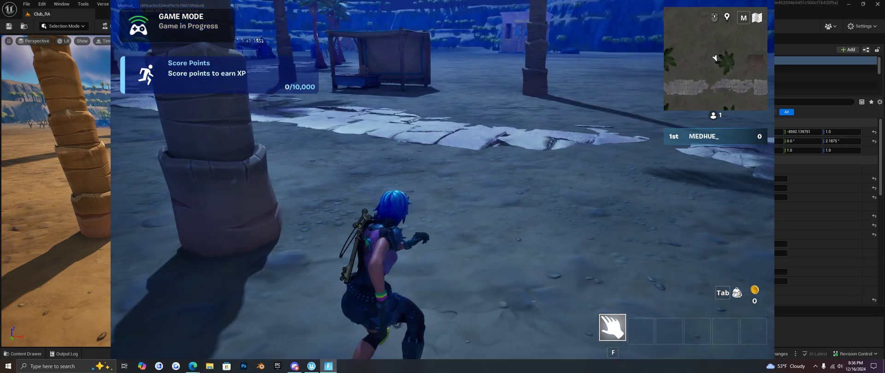
{"action": "key", "text": "w"}
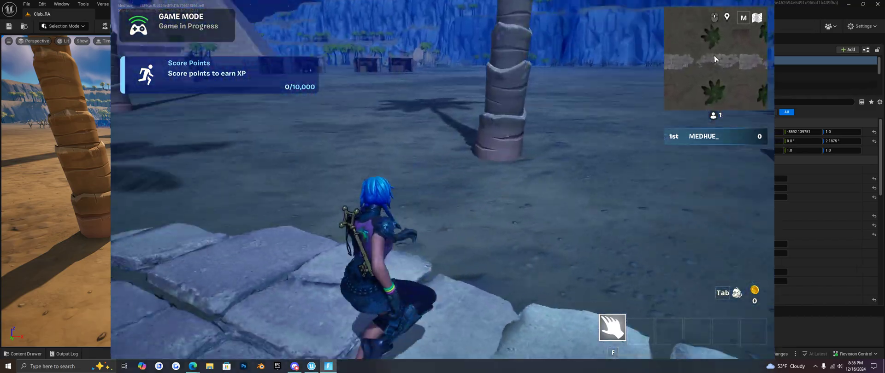
{"action": "key", "text": "w"}
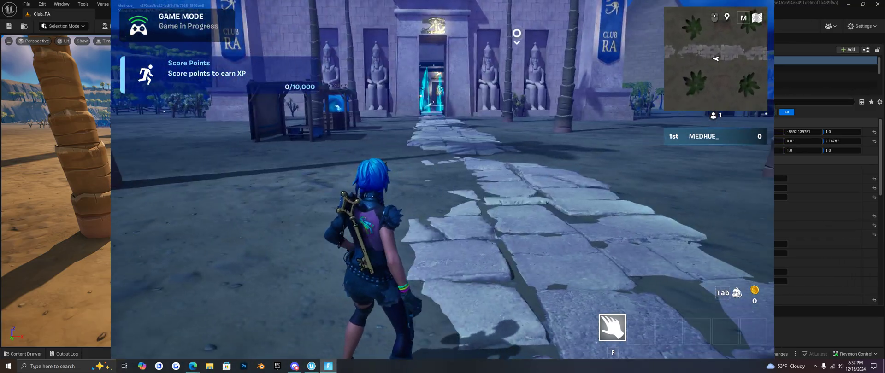
{"action": "key", "text": "Escape"}
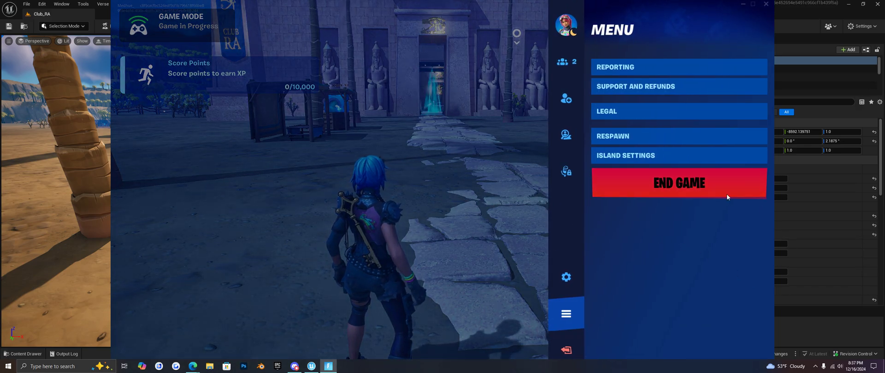
{"action": "left_click", "coordinate": [777, 19]}
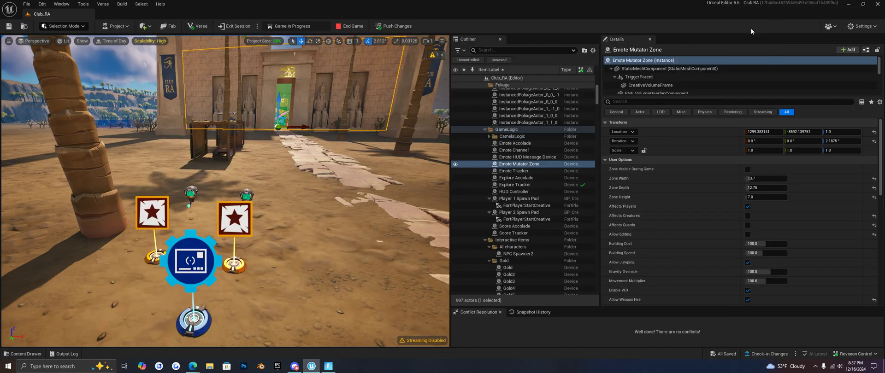
{"action": "right_click_drag", "start_coordinate": [365, 255], "coordinate": [328, 250]}
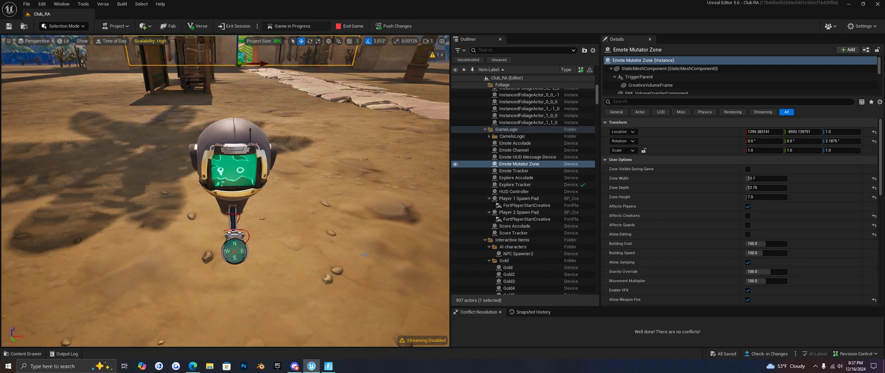
{"action": "key", "text": "alt+z"}
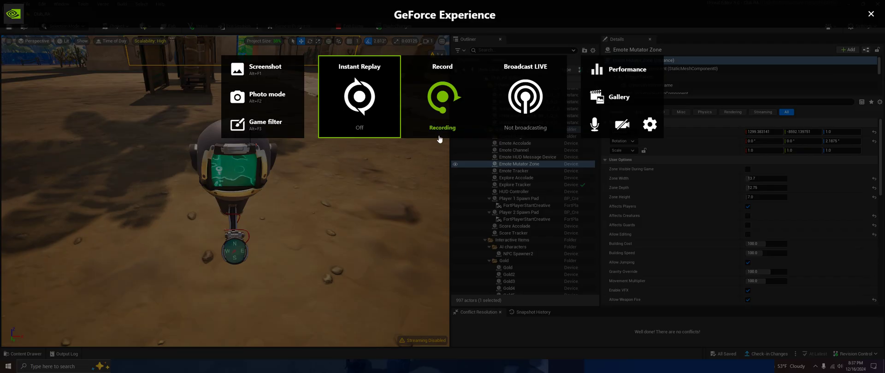